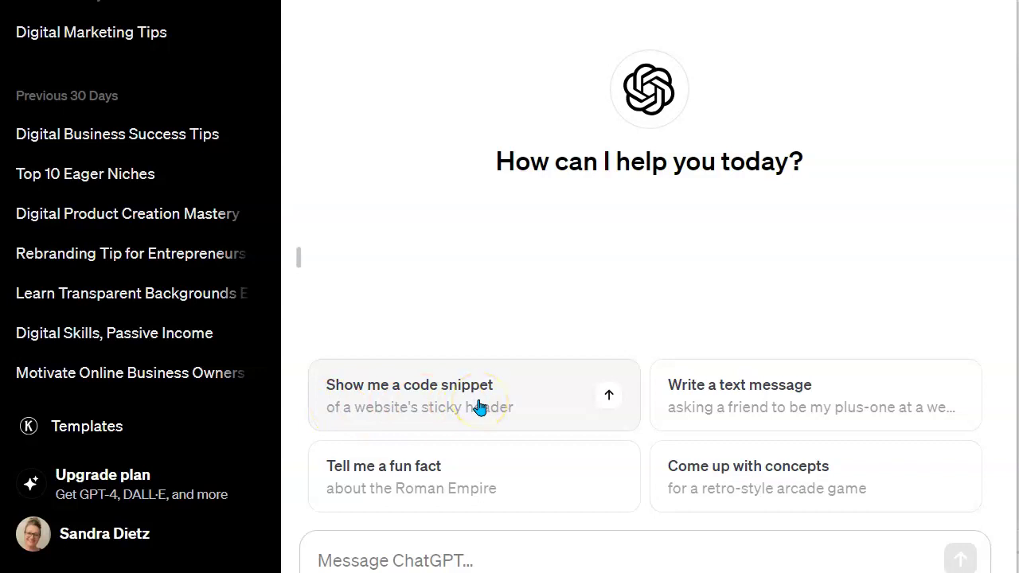
Select the disclaimer text shown beneath the ChatGPT message box.
left_click(341, 555)
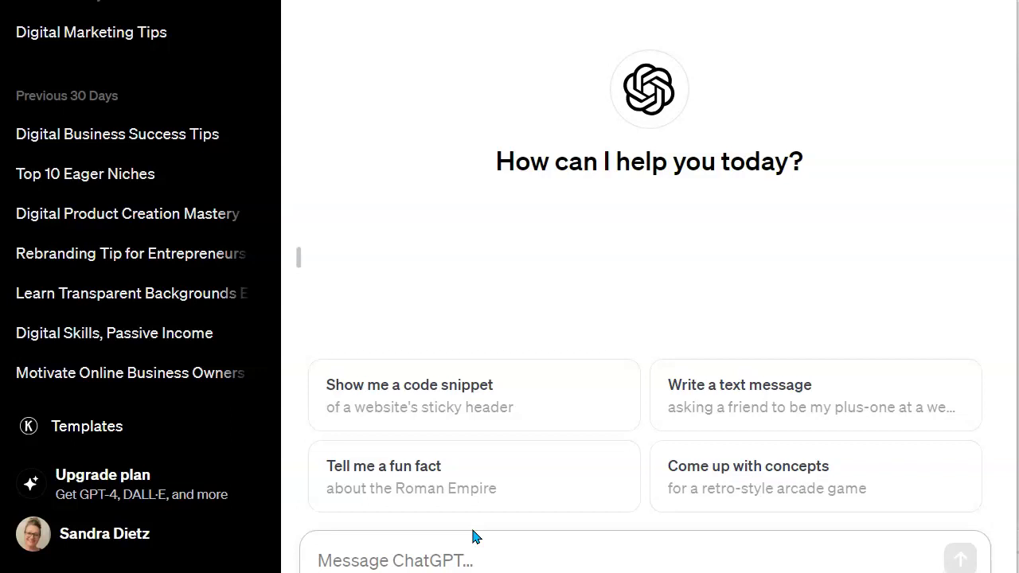
left_click(454, 338)
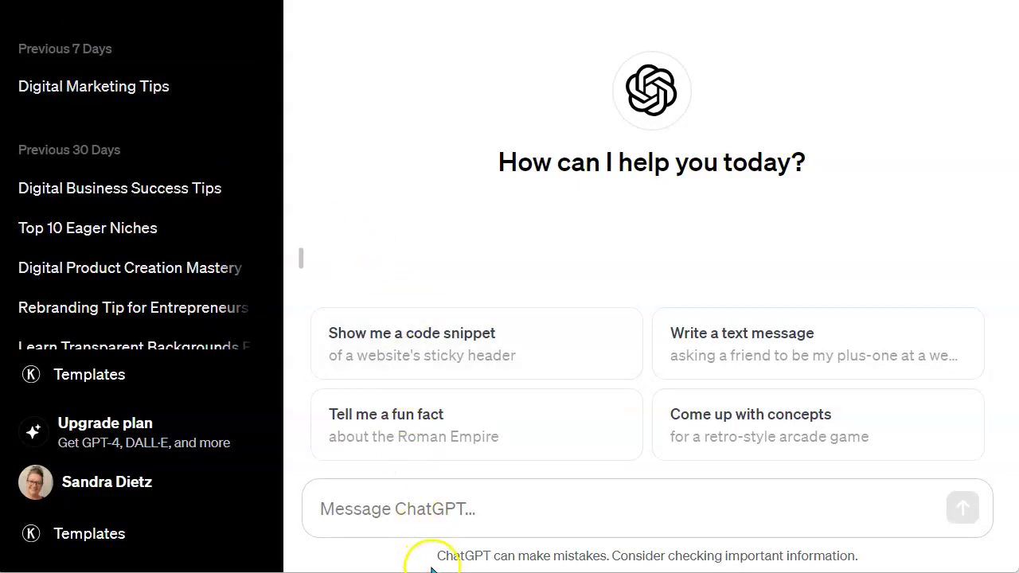
left_click_drag(431, 556, 860, 566)
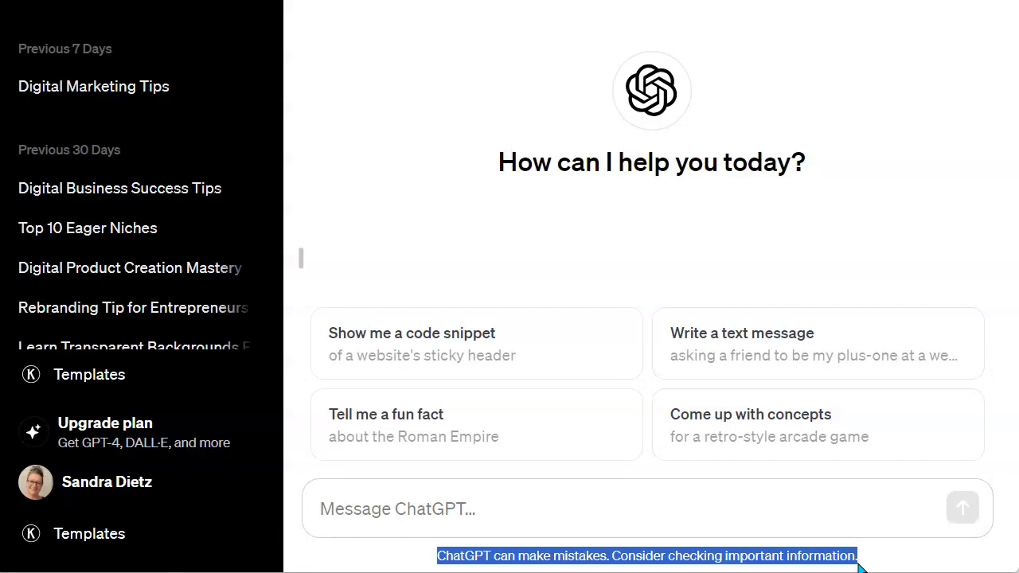
Write a prompt asking for a digital product title with dynamic adjectives and a hook.
left_click(354, 509)
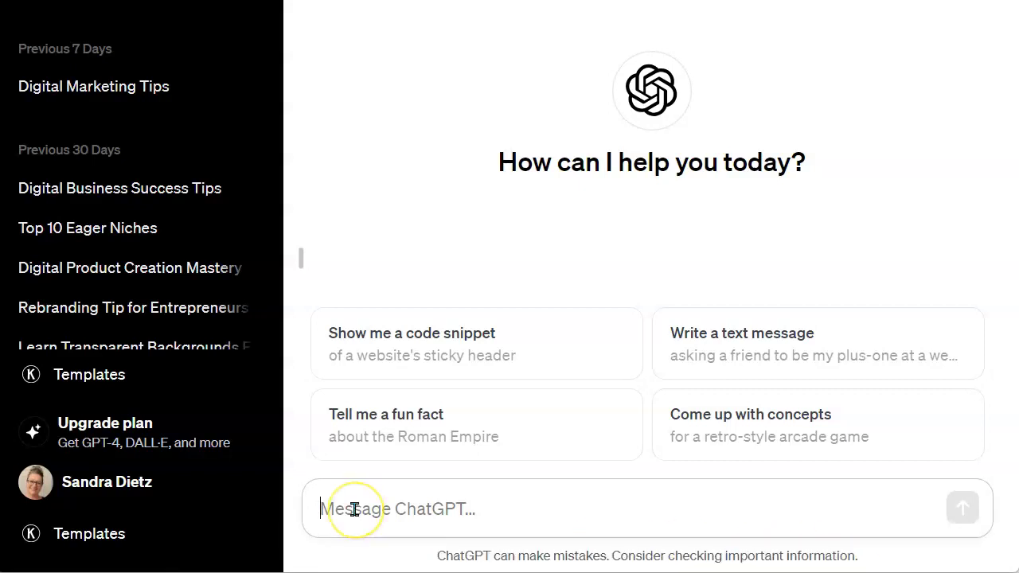
type("write a title")
key("BackSpace")
type("tle for a digital product that will help others create, build, and ")
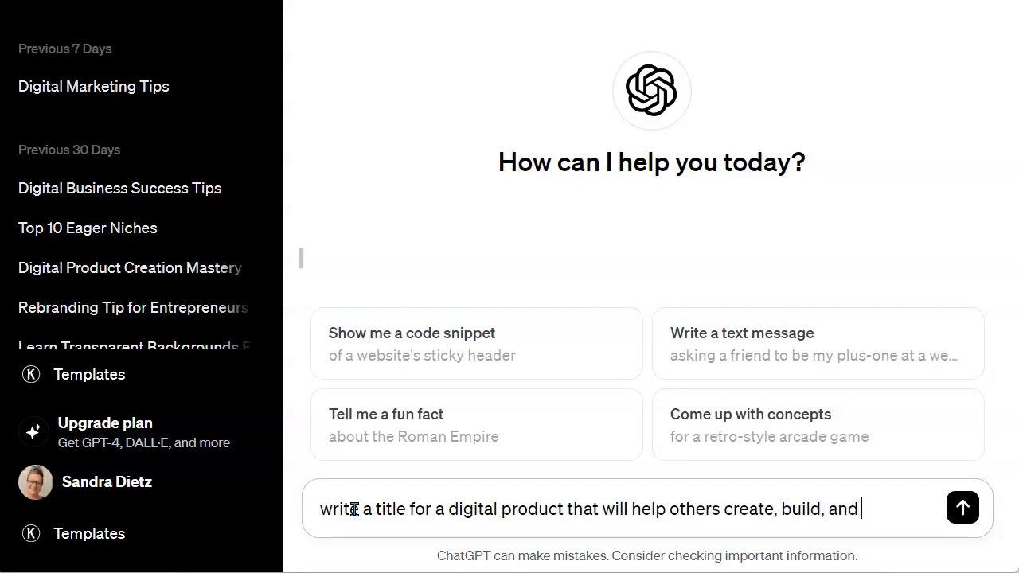
type("present a digit")
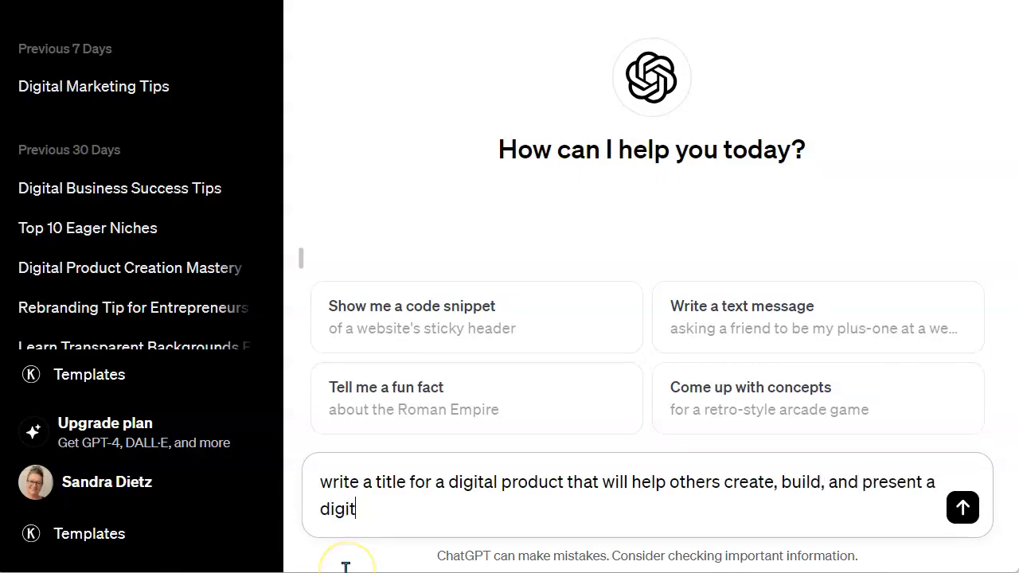
type("al product for themselves using dynamic")
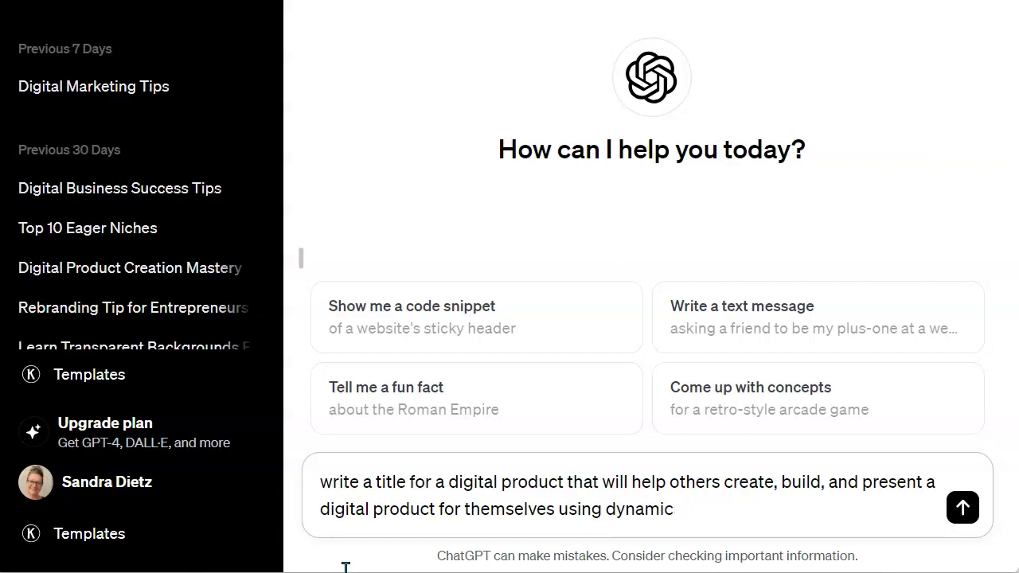
type("adjectives and a hook to draw them in")
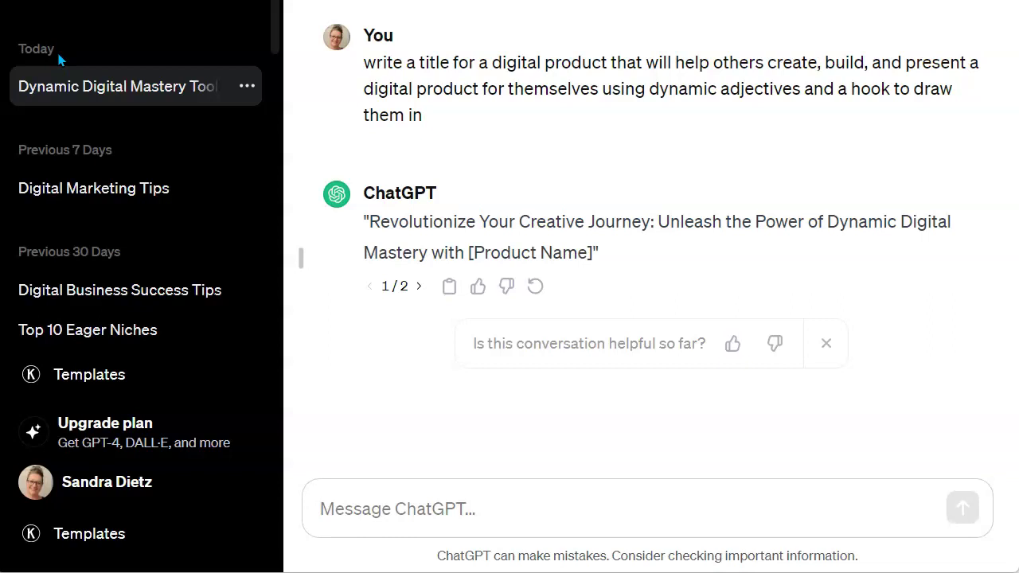
Begin a follow-up asking for three title hooks for a product helping others create online offerings.
left_click(339, 507)
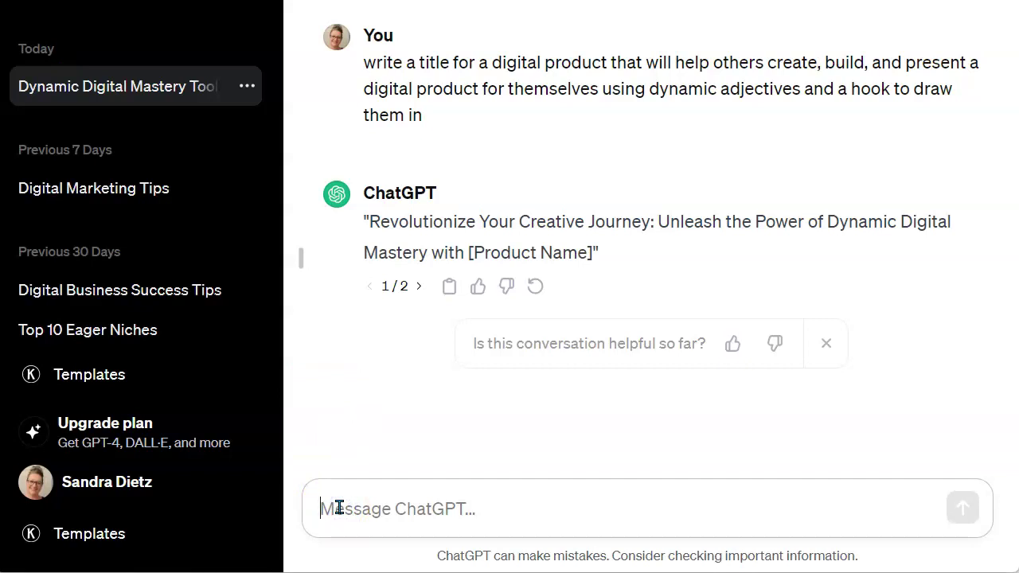
type("write thre")
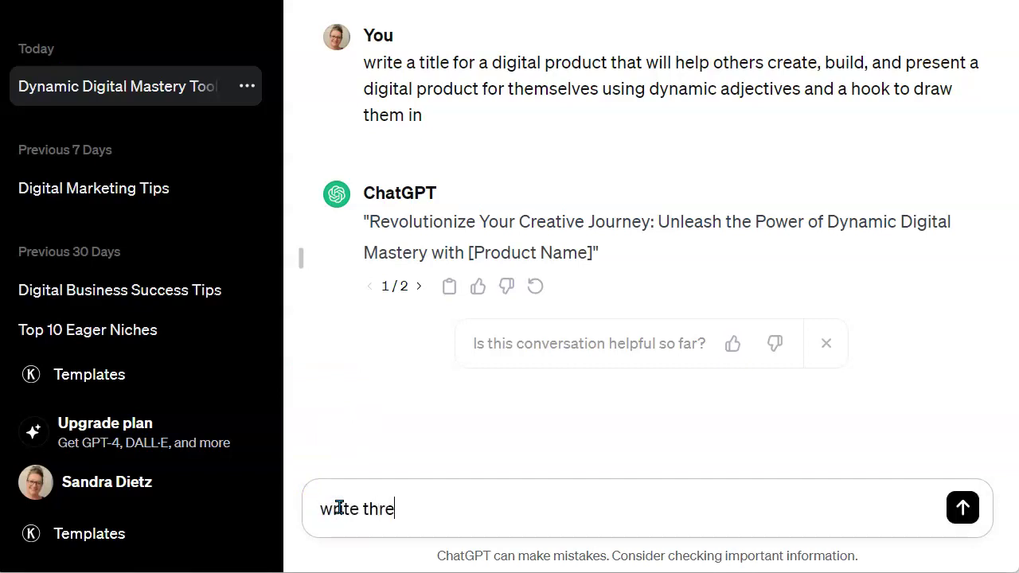
type("e hooks that wi")
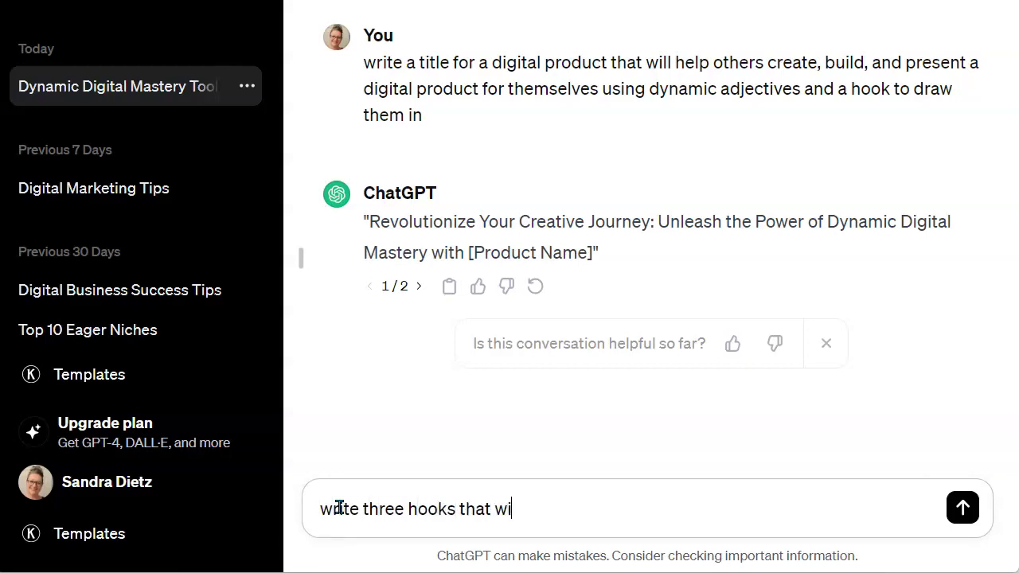
type("ll become a tigi")
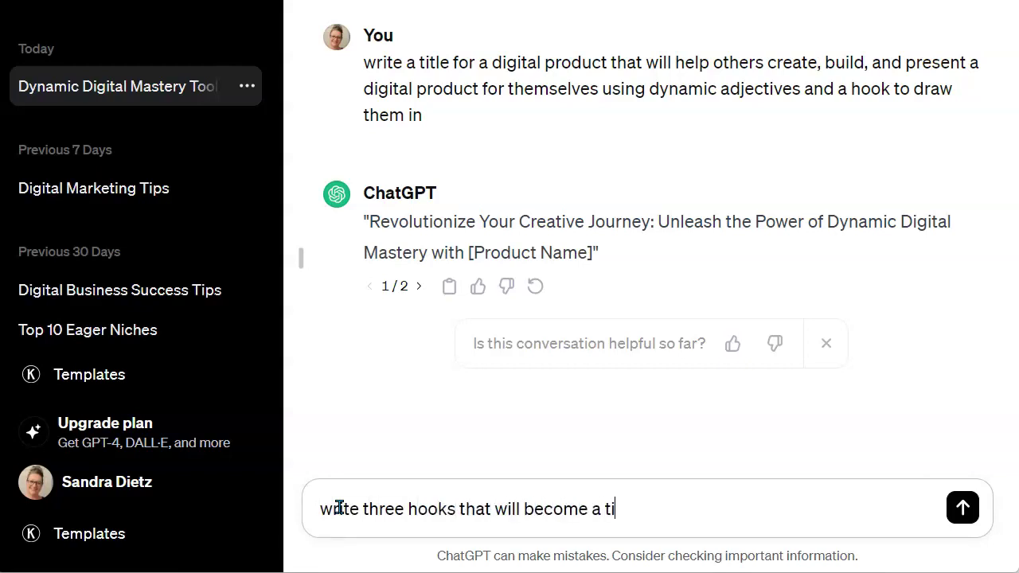
key("BackSpace")
key("BackSpace")
type("tle for ad")
type(" ig")
key("BackSpace")
key("BackSpace")
key("BackSpace")
key("BackSpace")
type("dg")
key("BackSpace")
type("igita")
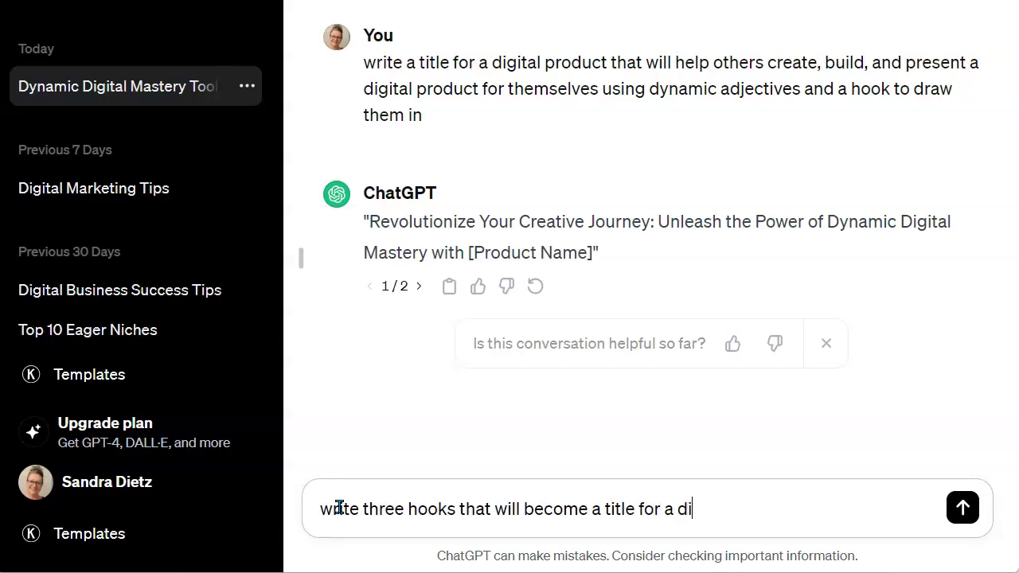
type("l product ")
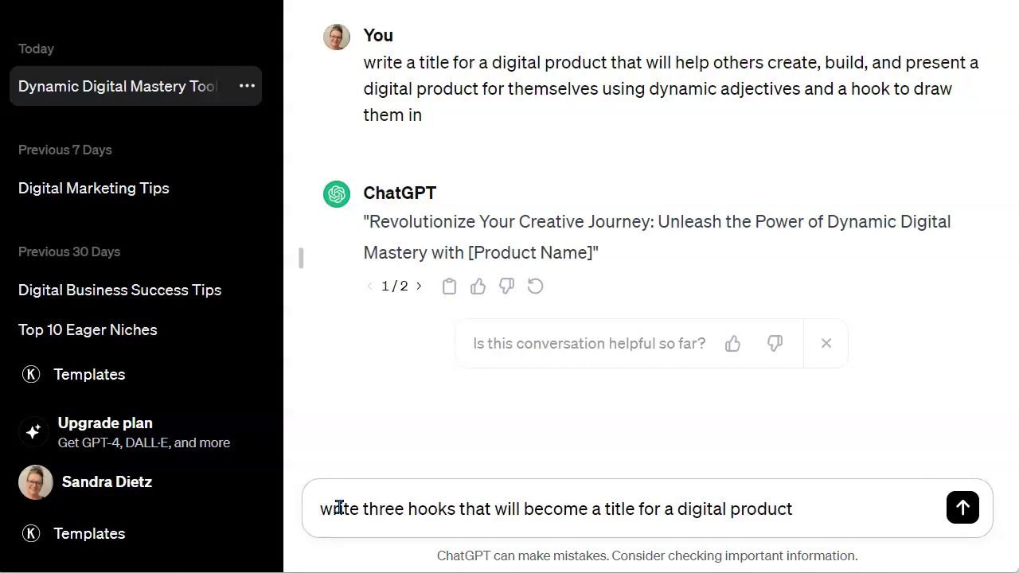
type("that will help others create their own")
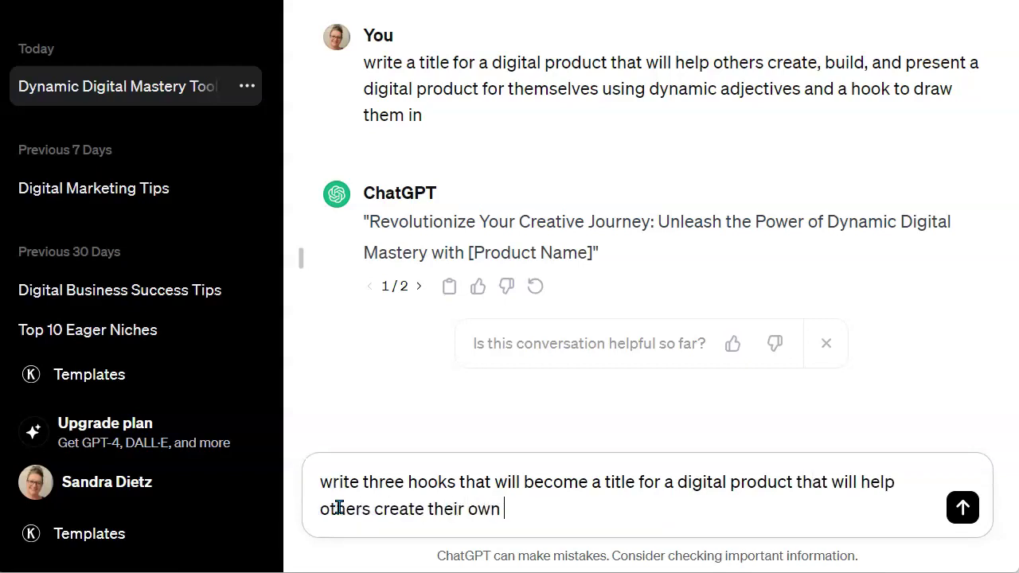
type(" online offering")
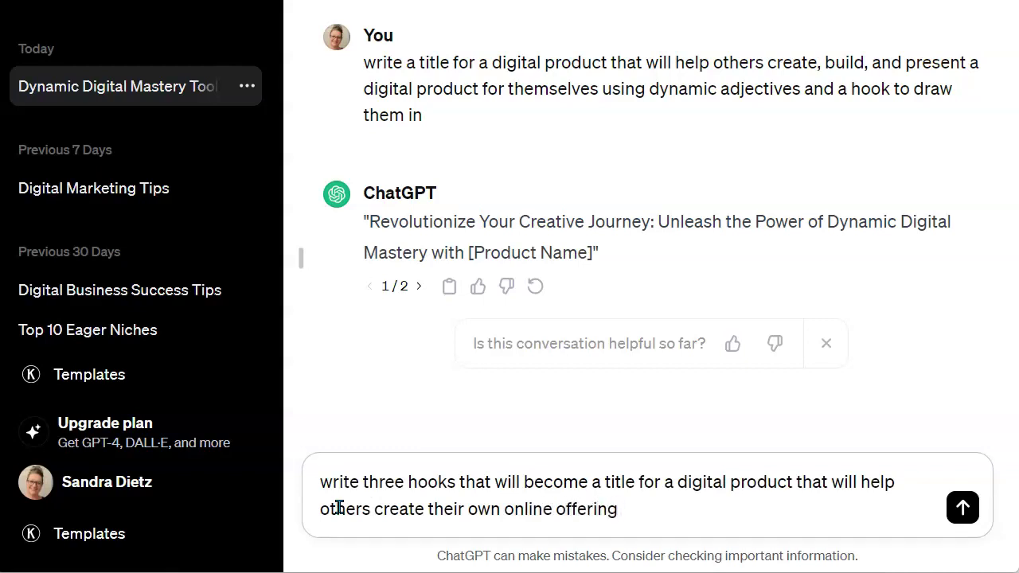
type(" and describe i")
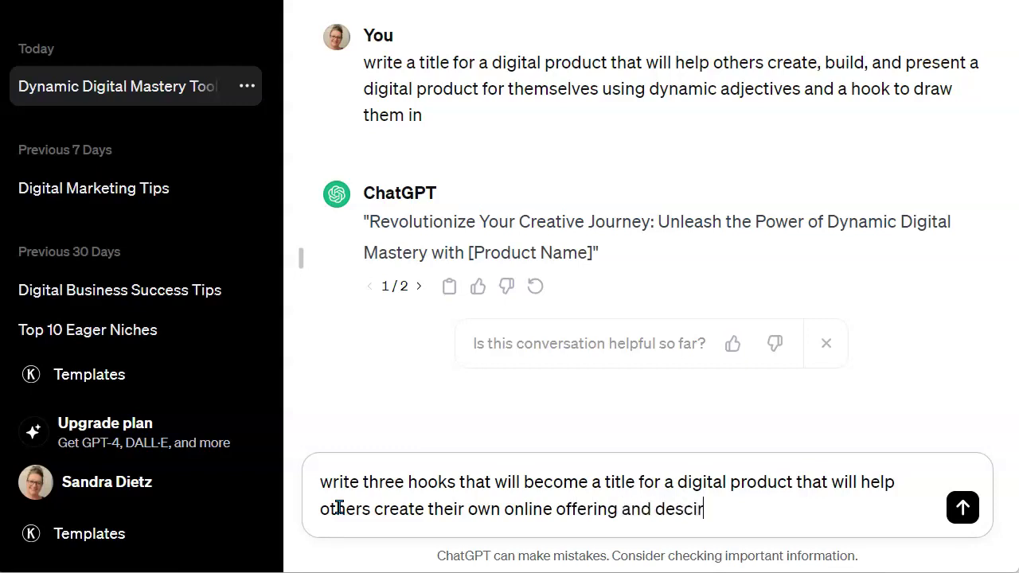
type("with exc")
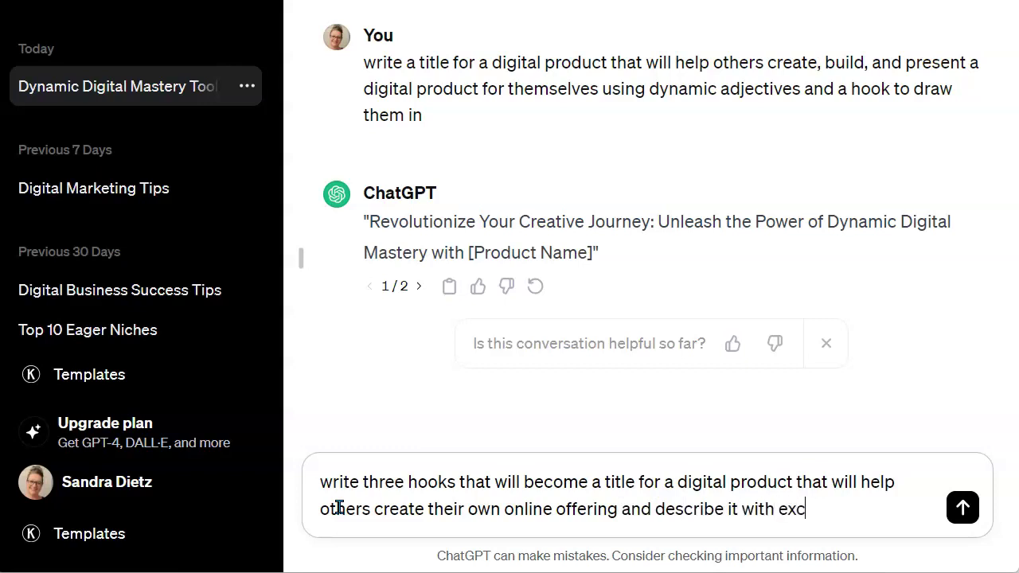
type("iting adject")
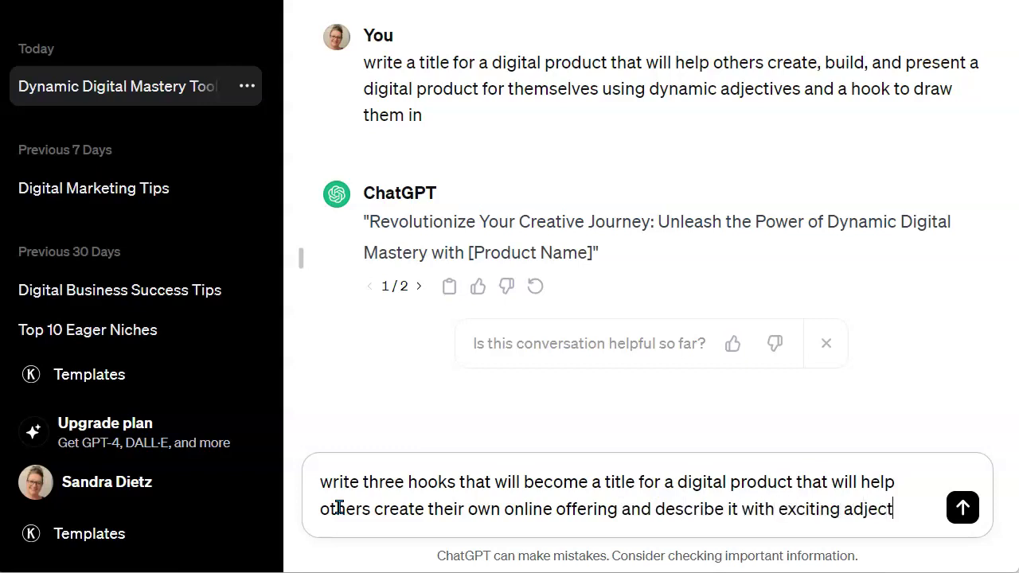
type("ives and")
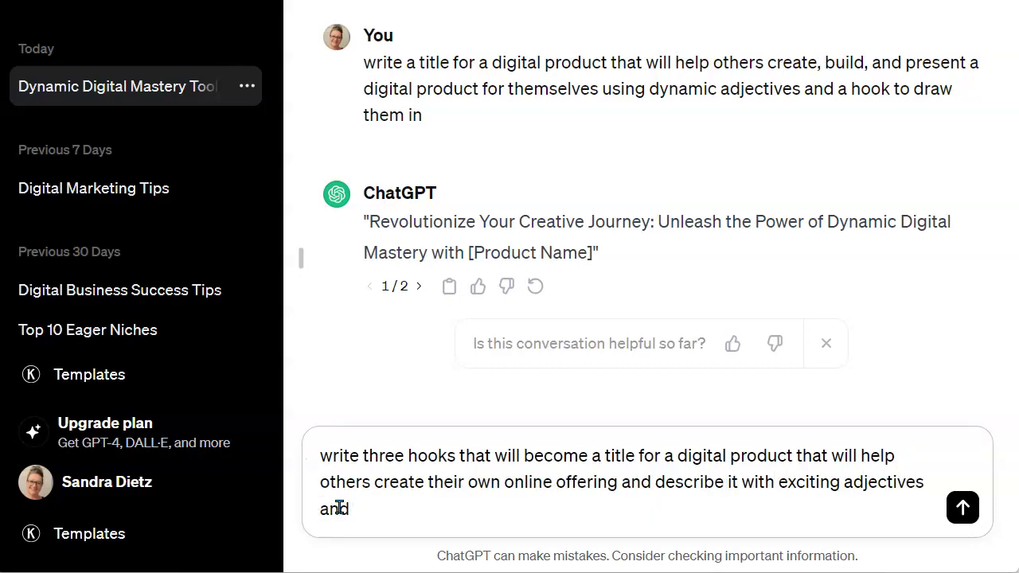
type(" call to action")
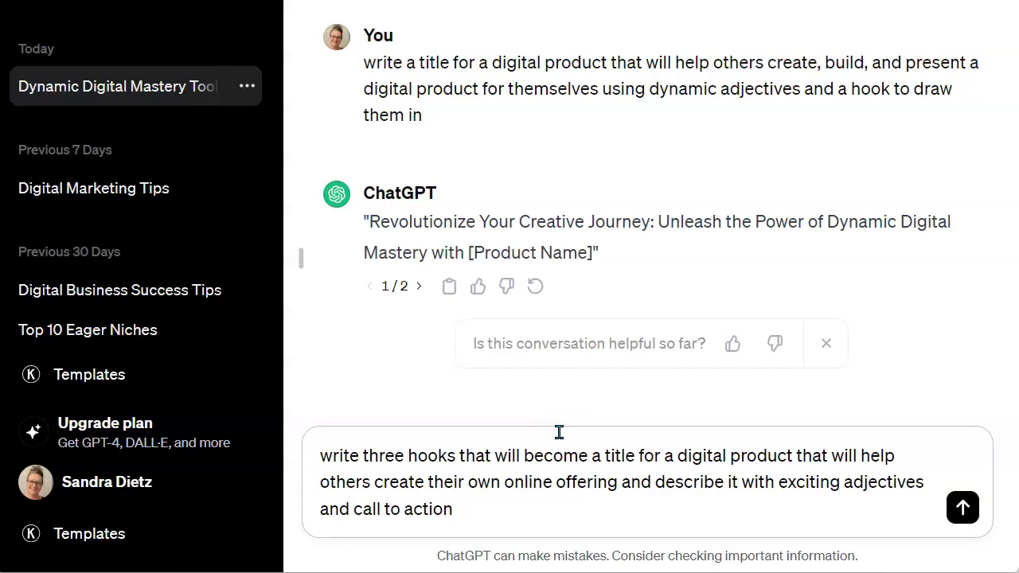
Send the three-hooks follow-up and get titles starting with 'Ignite Your Online Empire'.
left_click(962, 508)
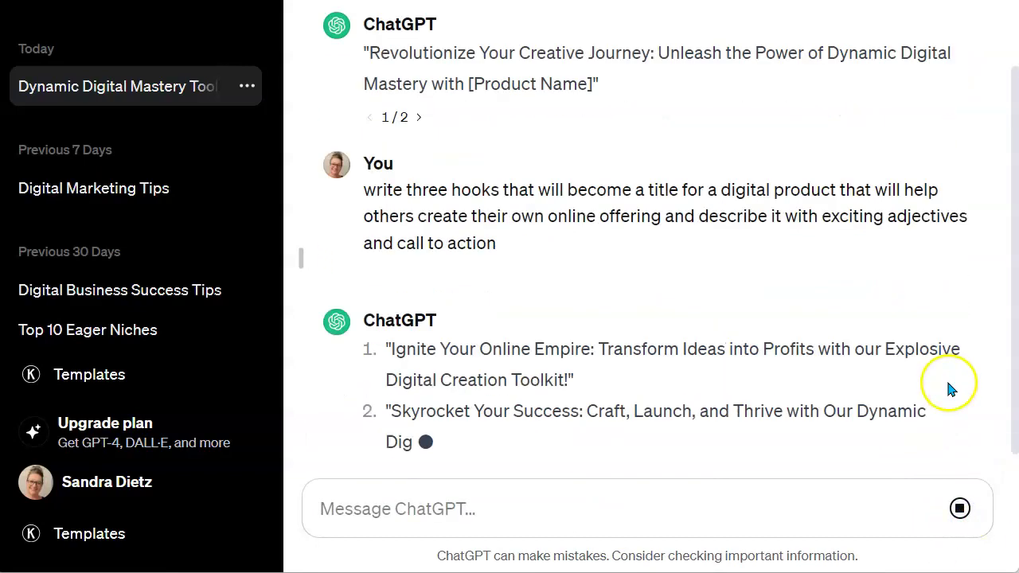
left_click(824, 430)
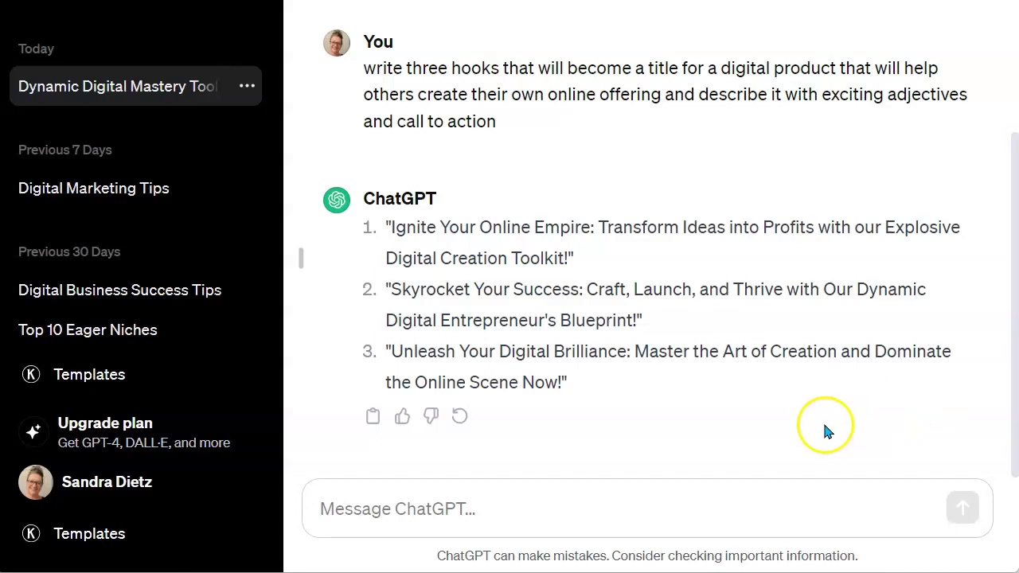